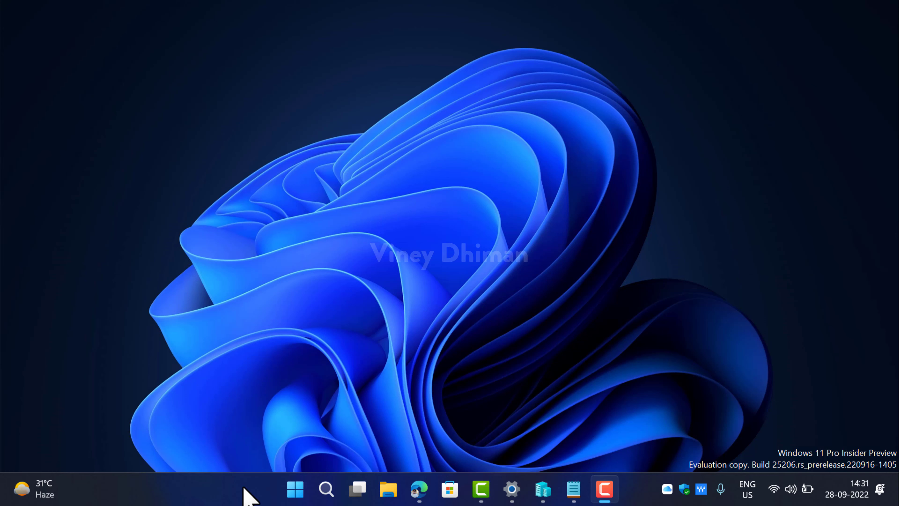
Restart Windows 11 from the Start menu's power options to boot into the installation media.
left_click(297, 492)
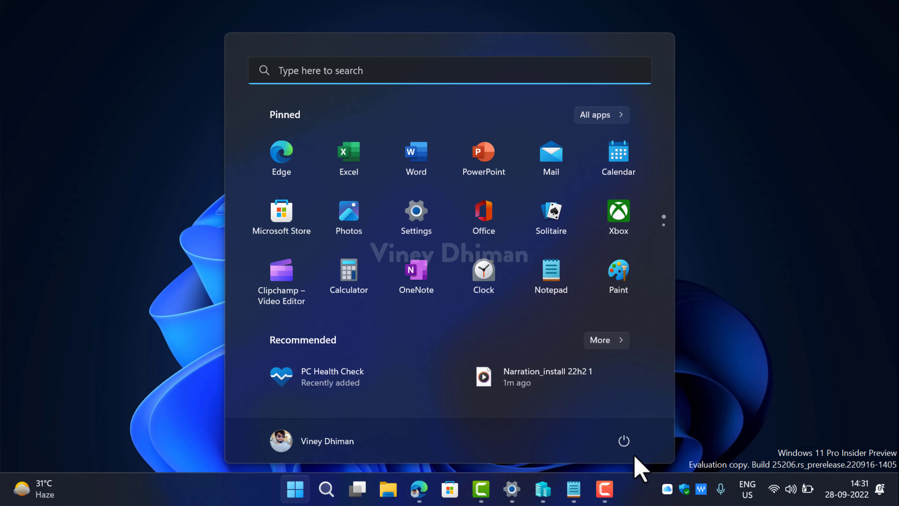
left_click(624, 445)
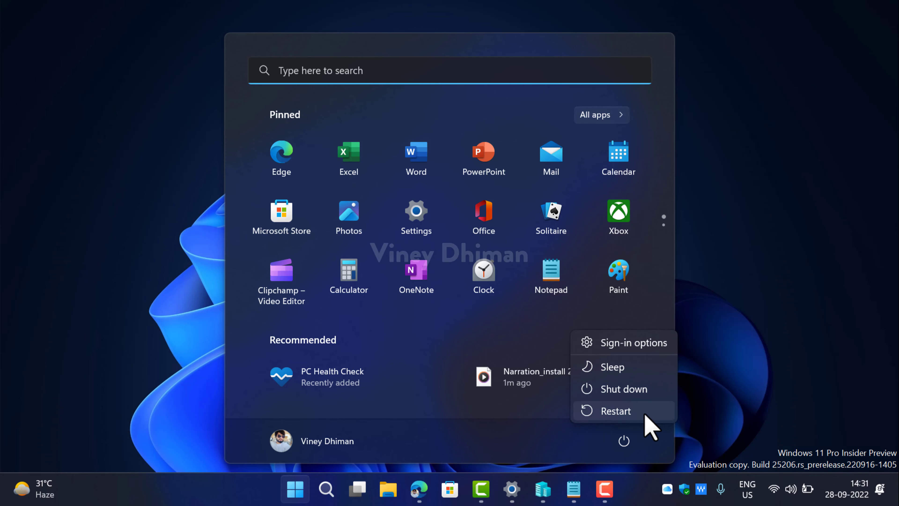
left_click(644, 413)
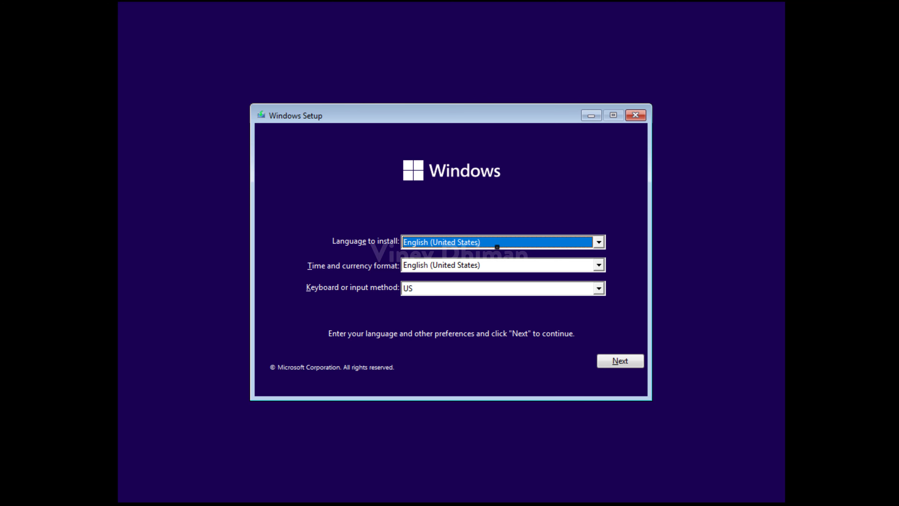
Continue with English (United States), choose 'I don't have a product key', and select Windows 11 Pro.
key("Return")
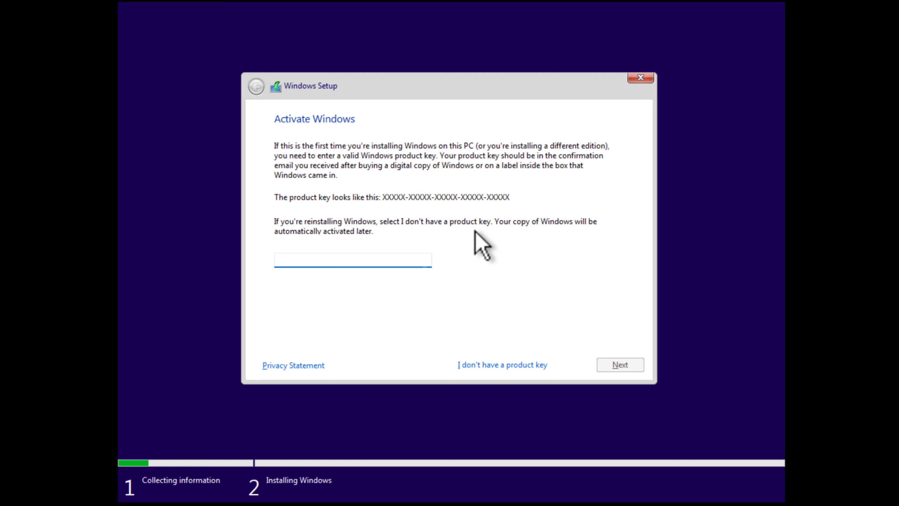
left_click(497, 365)
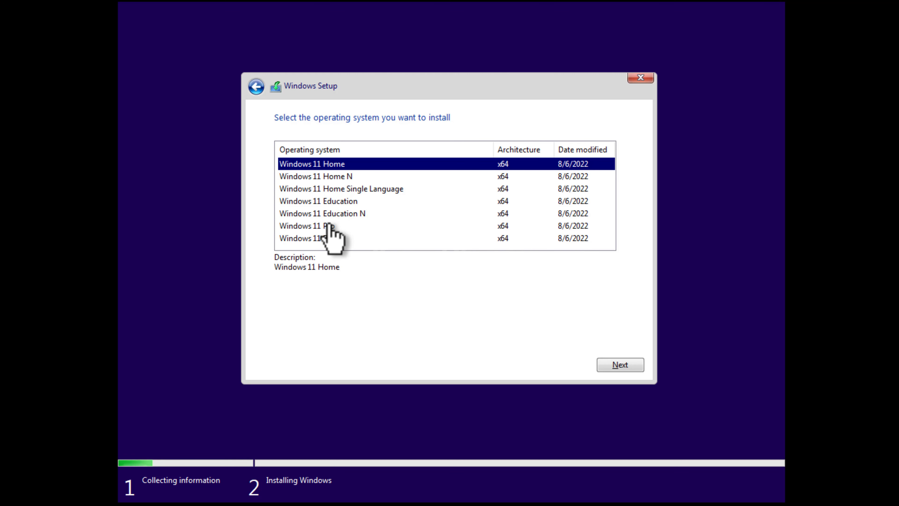
left_click(327, 176)
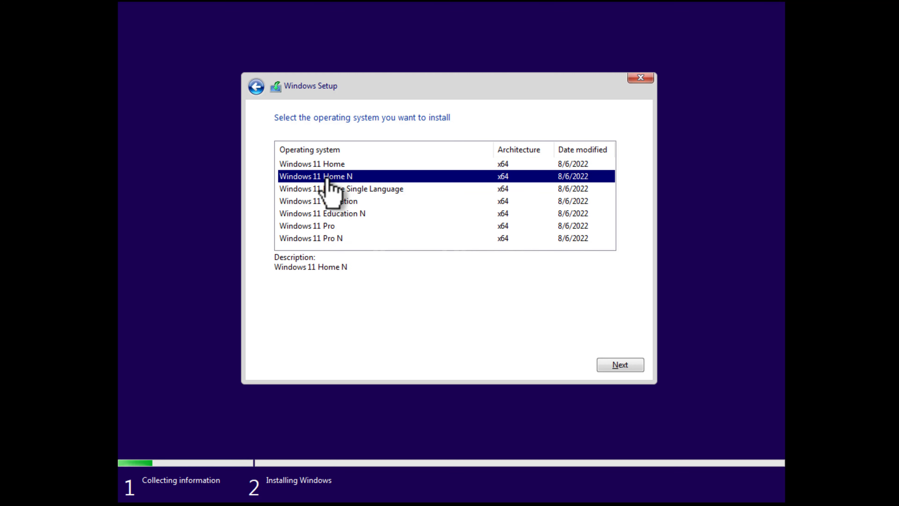
left_click(326, 190)
left_click(328, 201)
left_click(328, 213)
left_click(330, 226)
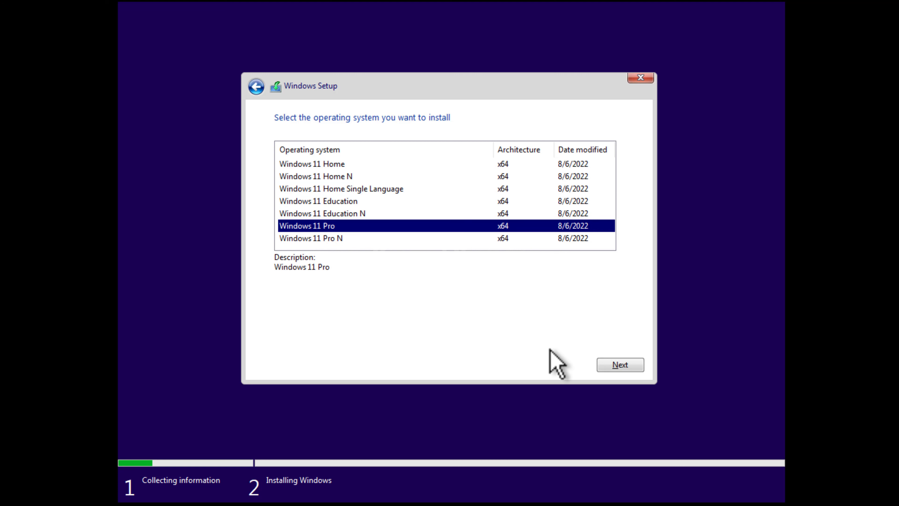
left_click(612, 365)
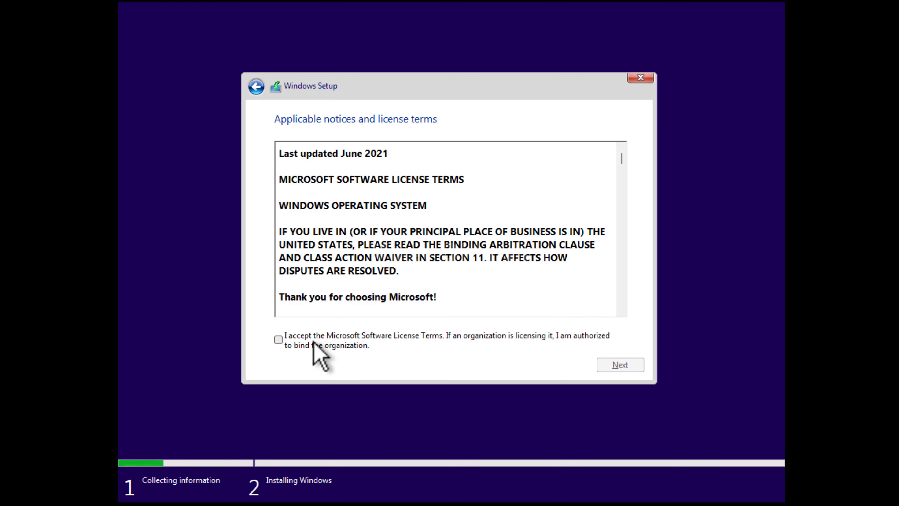
Accept the Microsoft Software License Terms and pick 'Custom: Install Windows only (advanced)'.
left_click(280, 340)
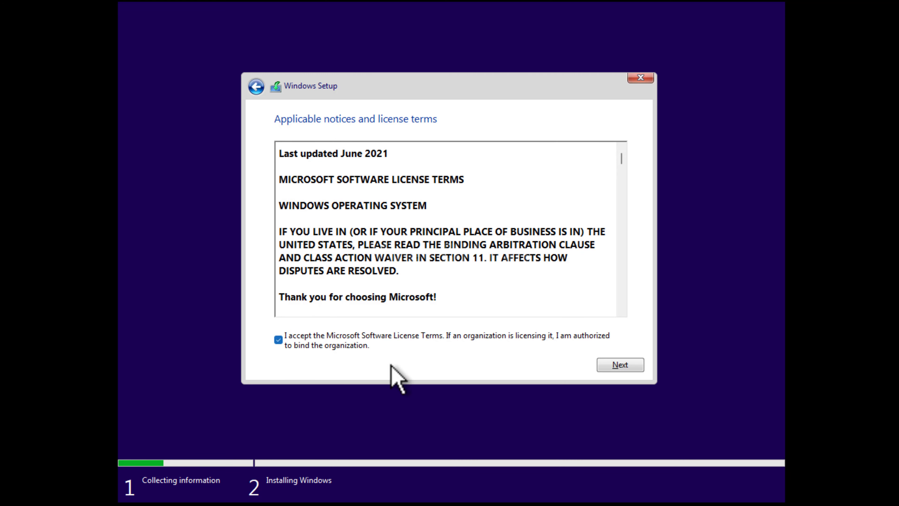
left_click(618, 365)
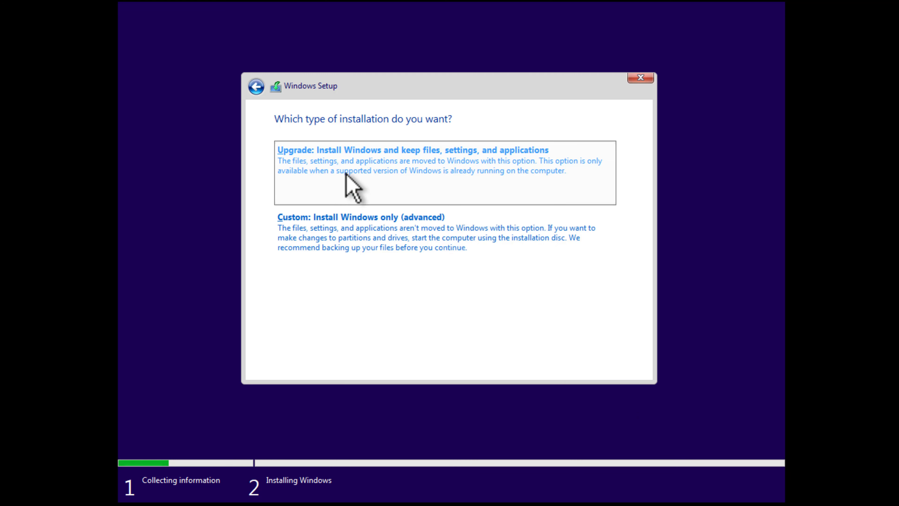
left_click(408, 240)
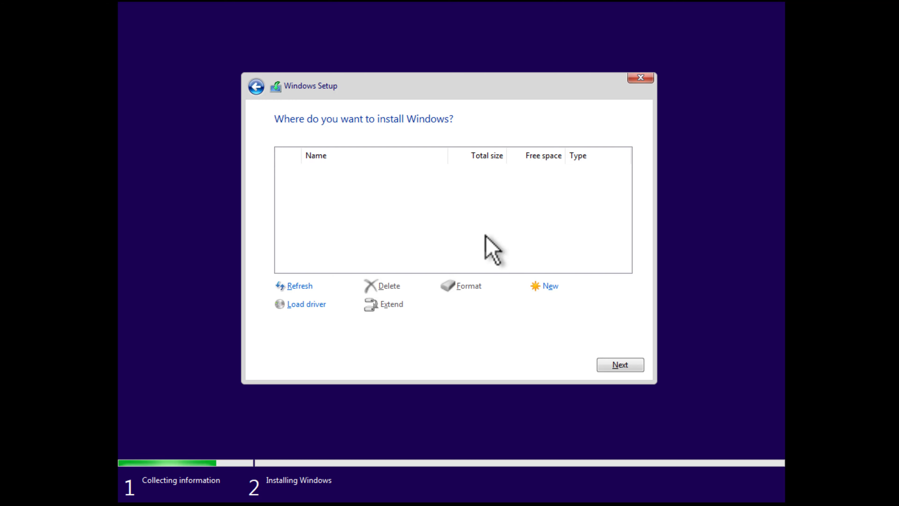
Create a 130048 MB partition, allow the system partitions, and install onto Drive 0 Partition 3.
left_click(550, 286)
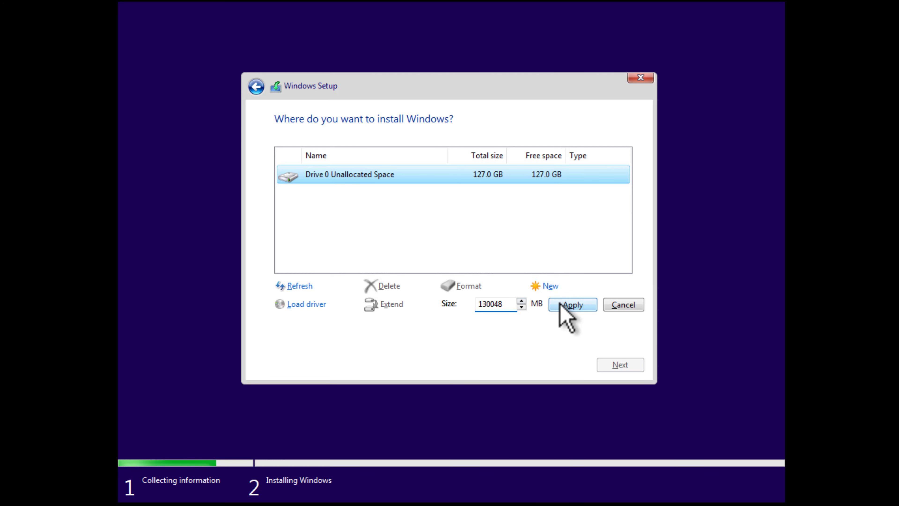
left_click(563, 305)
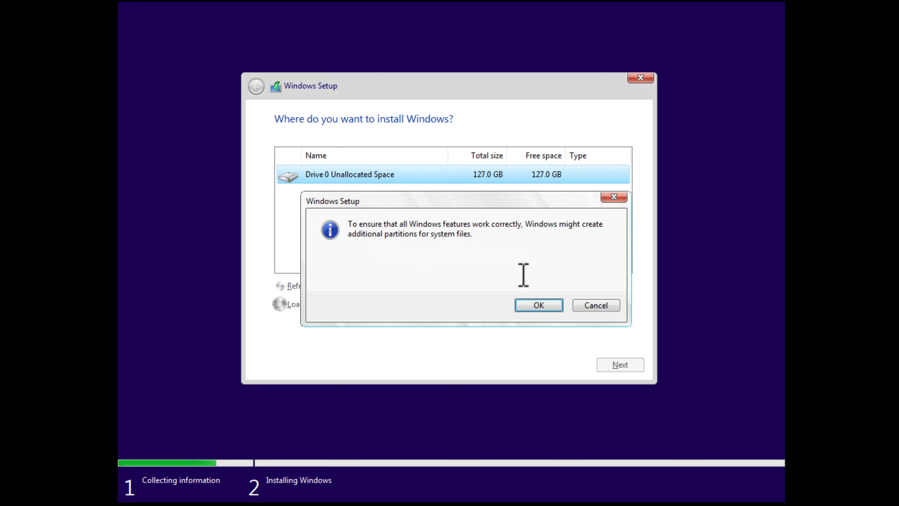
left_click(539, 305)
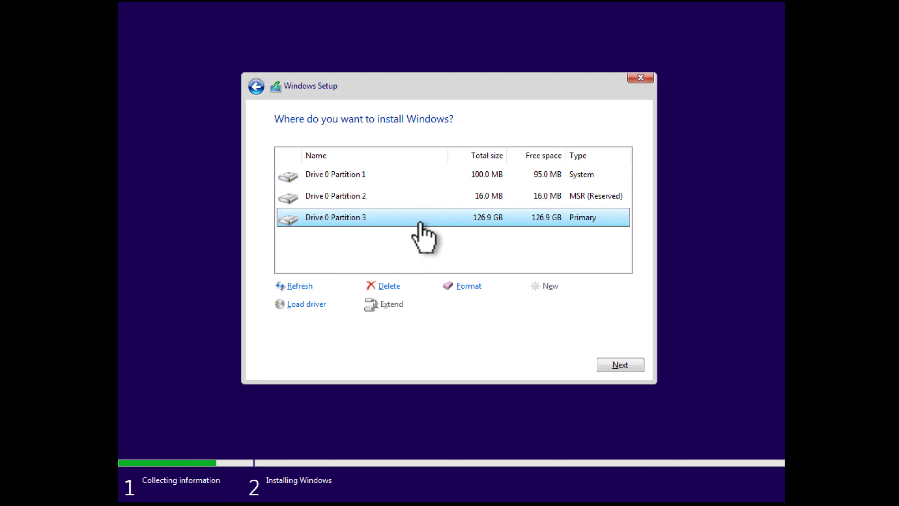
left_click(621, 366)
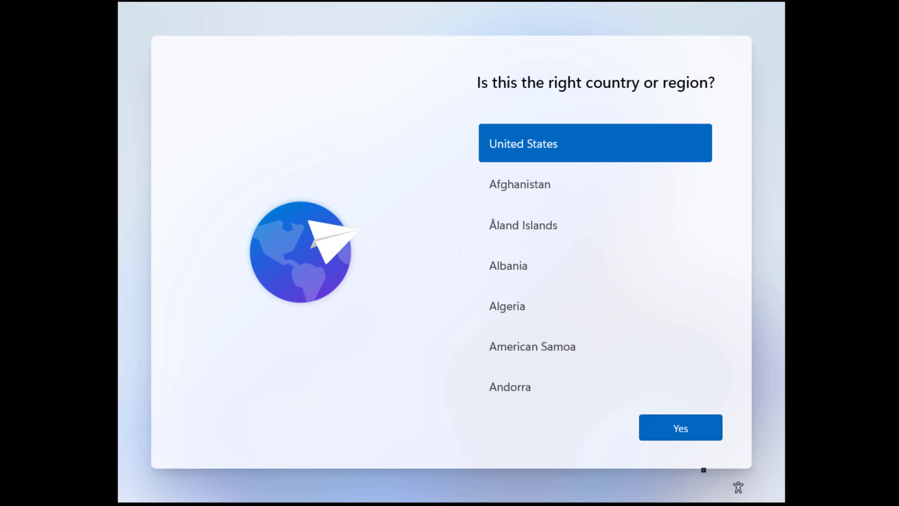
Confirm United States and the US keyboard, then choose 'Set up for personal use'.
left_click(658, 433)
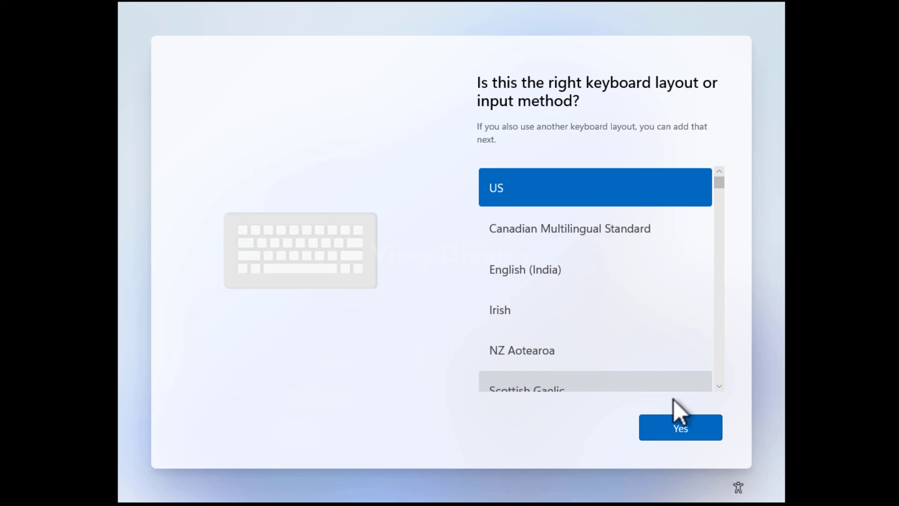
left_click(673, 418)
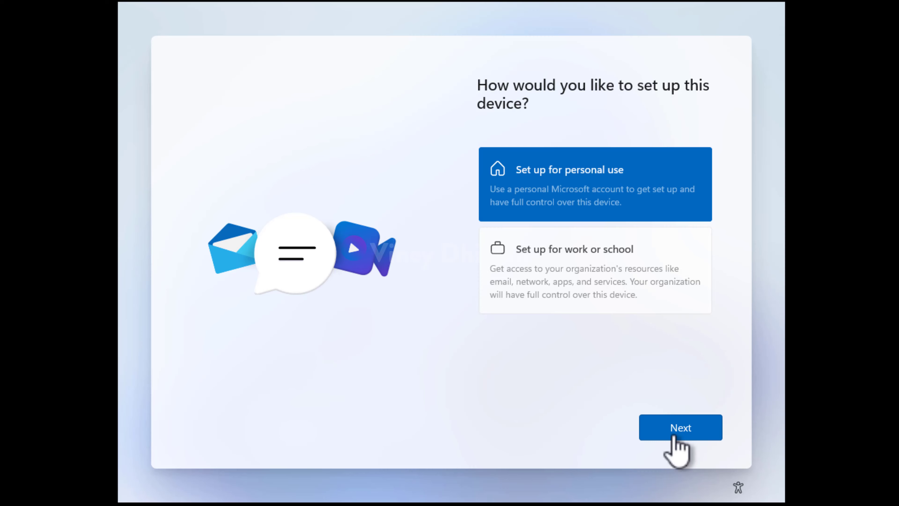
left_click(675, 432)
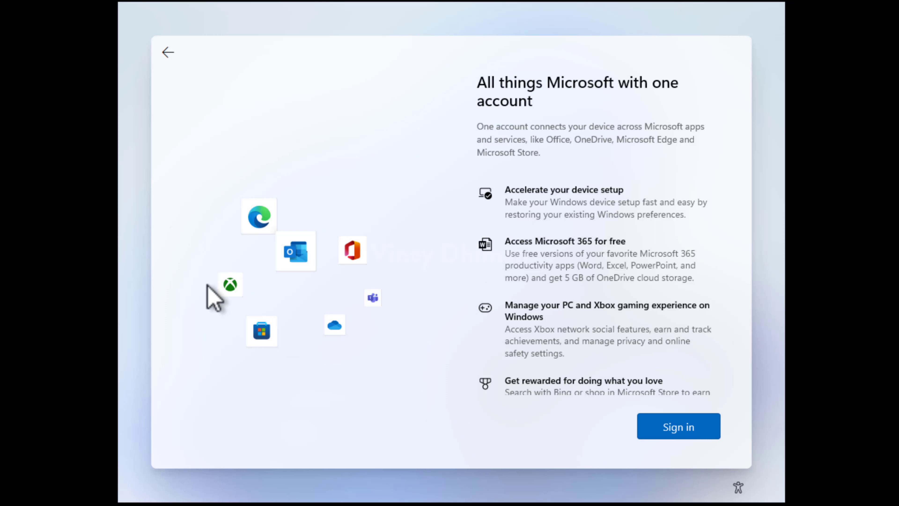
Enter the Microsoft account e-mail address in the sign-in field and submit it.
key("Return")
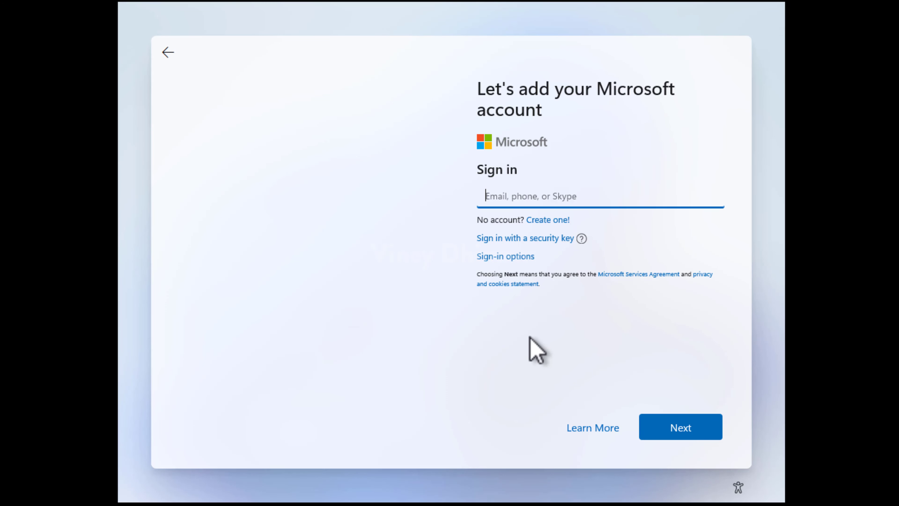
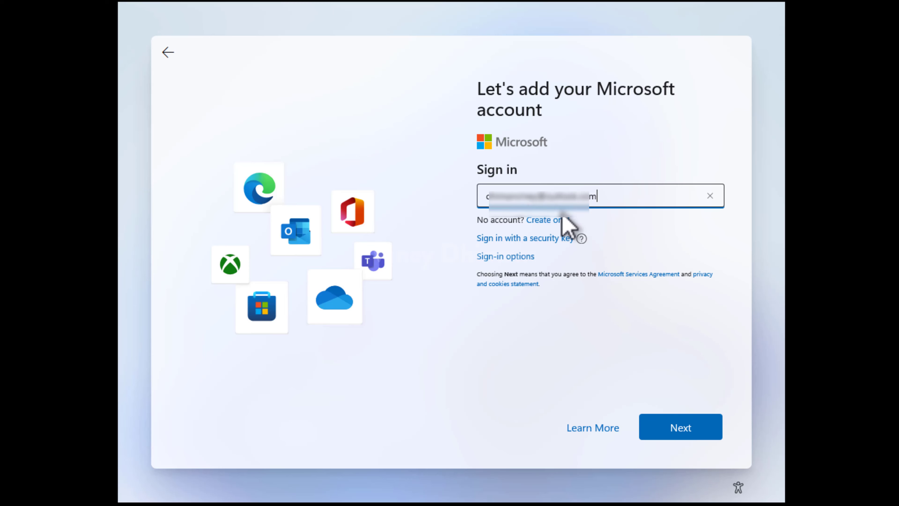
left_click(677, 435)
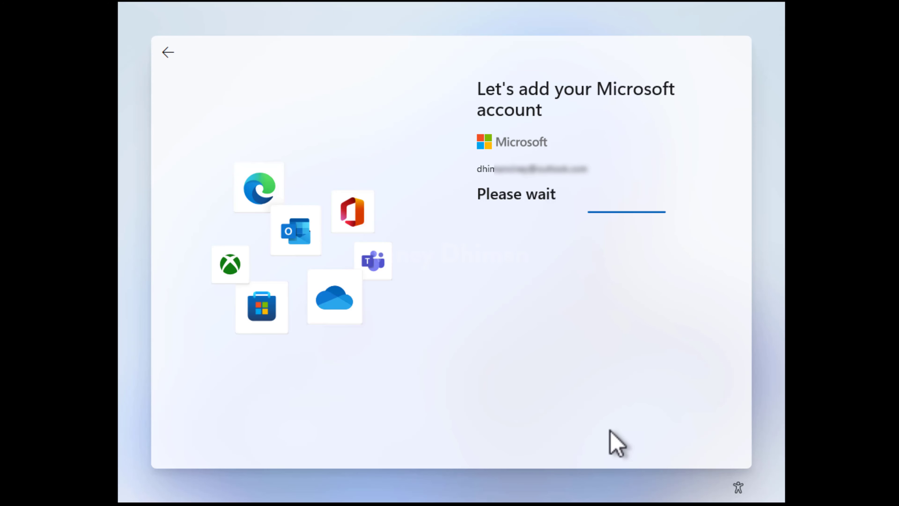
Choose 'Set up as new device' instead of restoring from a previous PC.
left_click(520, 349)
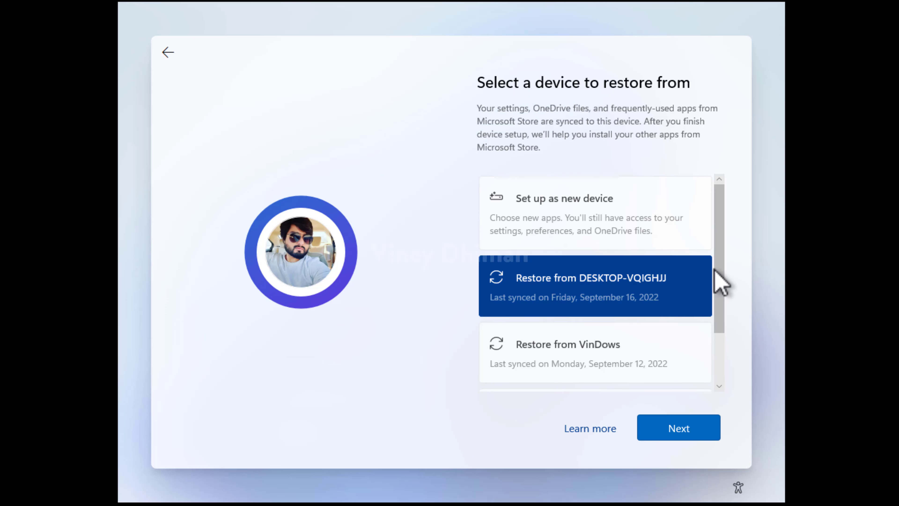
left_click_drag(717, 281, 717, 243)
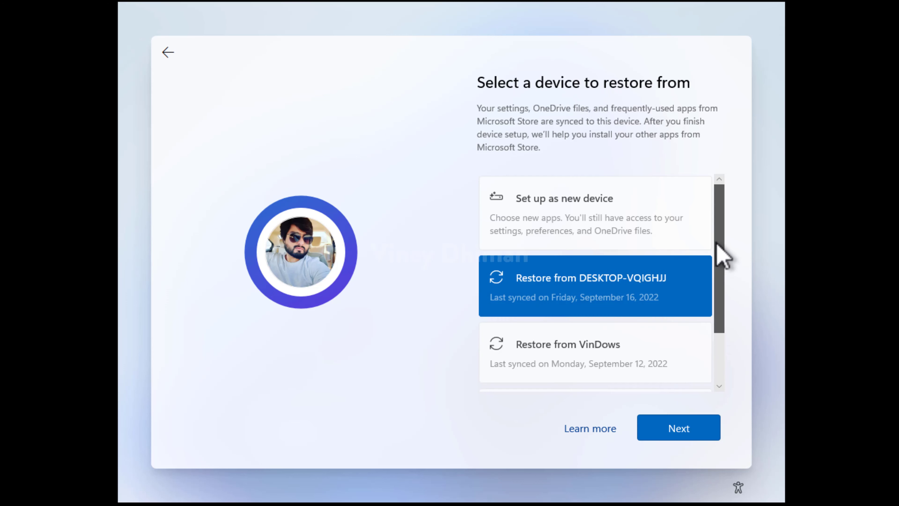
left_click(632, 240)
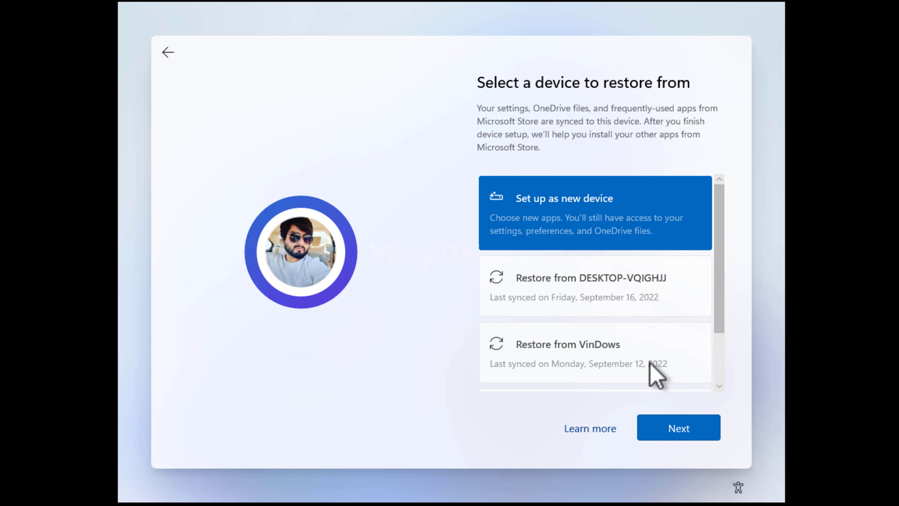
left_click(684, 439)
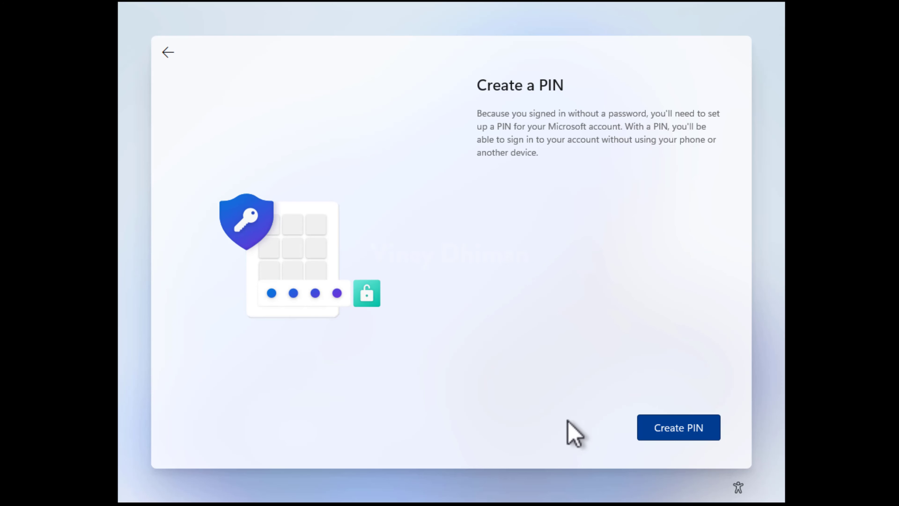
Create a four-digit Windows Hello sign-in PIN, entering and confirming it.
left_click(653, 430)
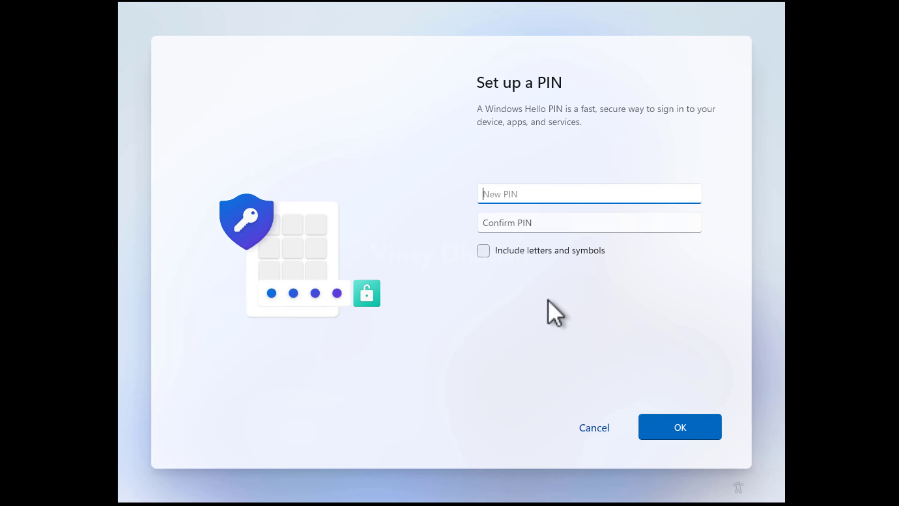
type("1234")
key("Tab")
type("1234")
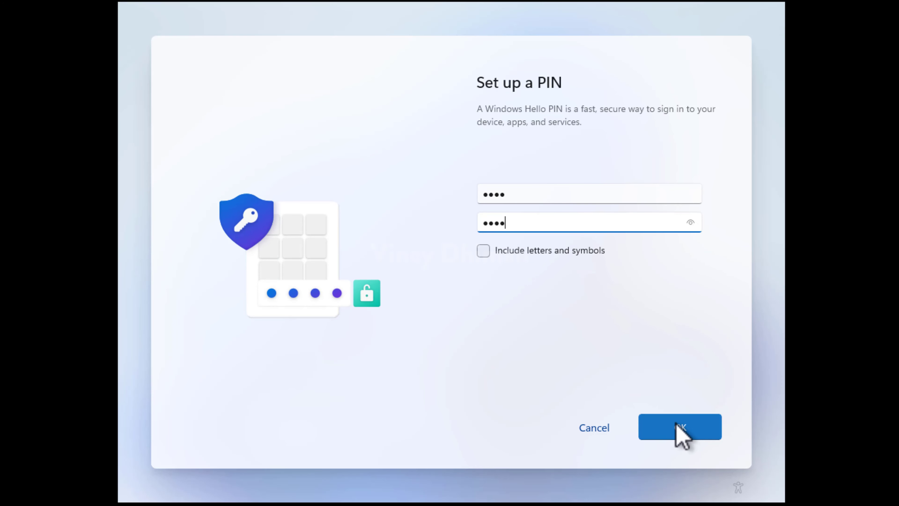
left_click(674, 432)
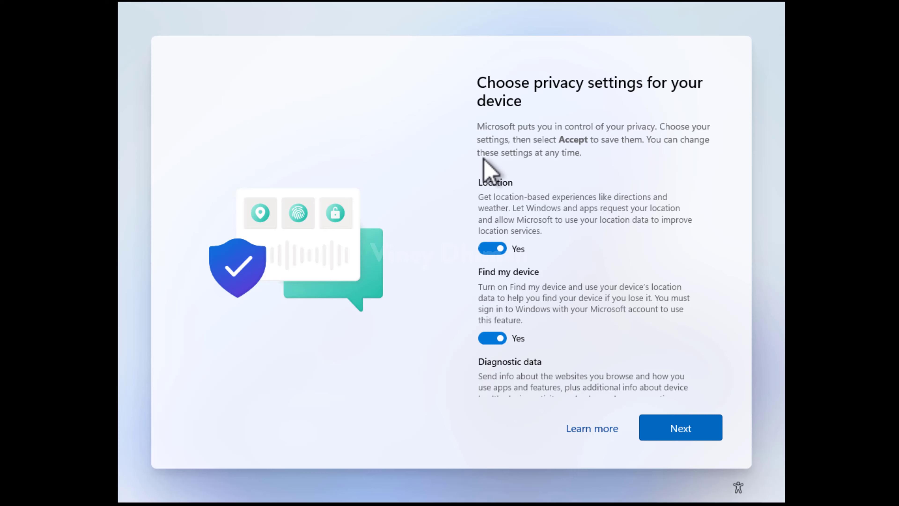
Review and accept the privacy settings, then skip Android phone linking.
scroll(491, 266, "down", 10)
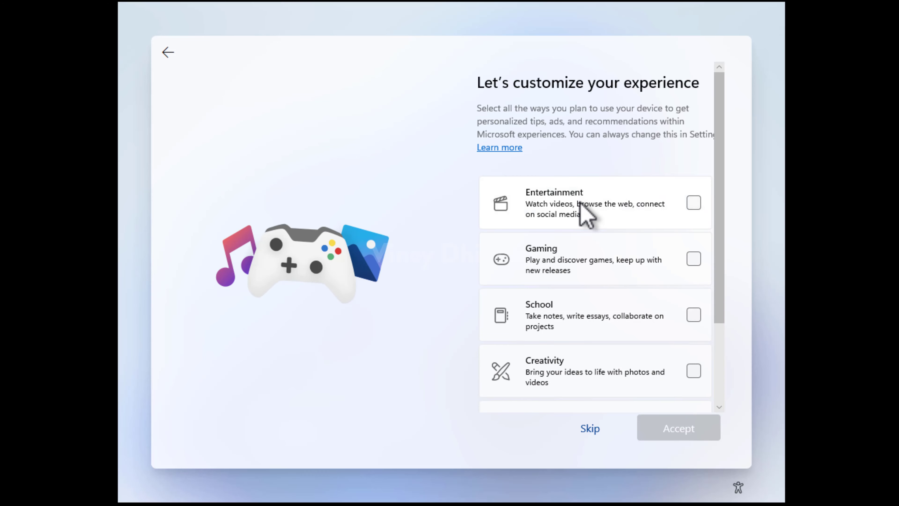
scroll(585, 214, "down", 2)
scroll(584, 213, "up", 2)
scroll(641, 212, "down", 3)
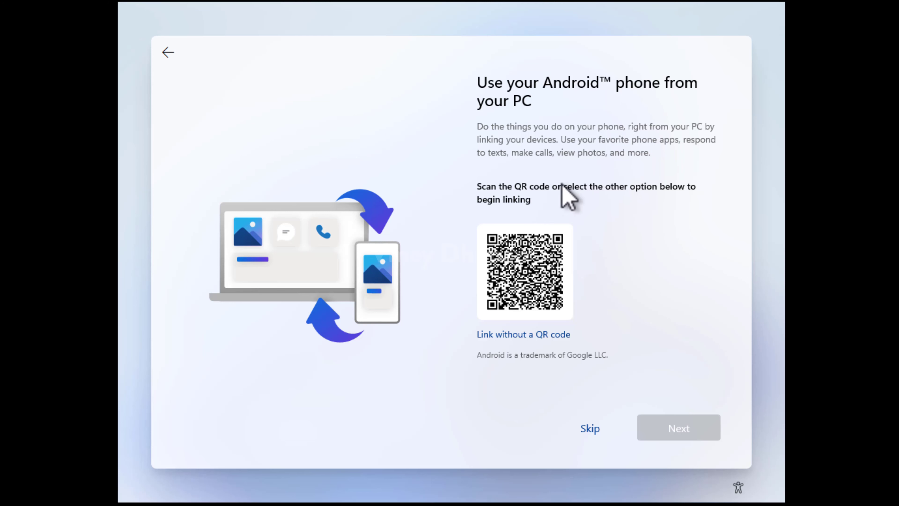
left_click(590, 429)
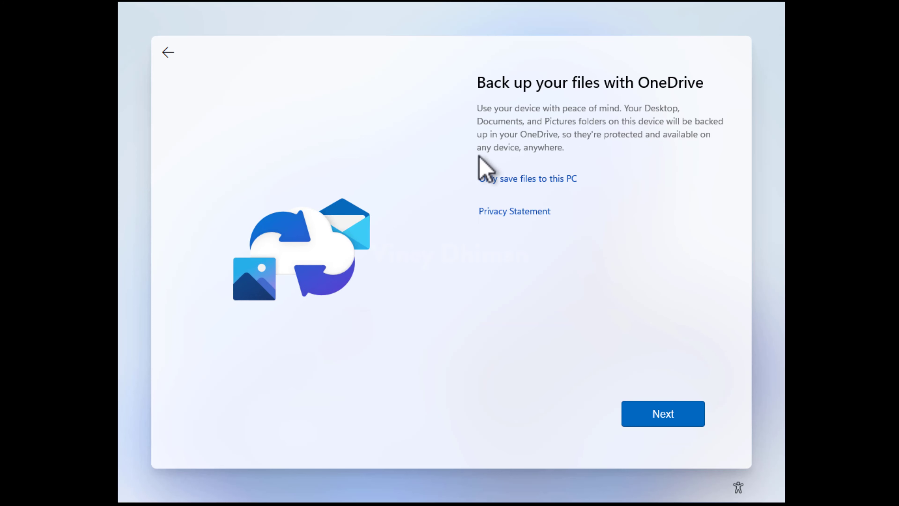
Choose 'Only save files to this PC', decline the Microsoft 365 trial, and skip Game Pass.
left_click(534, 180)
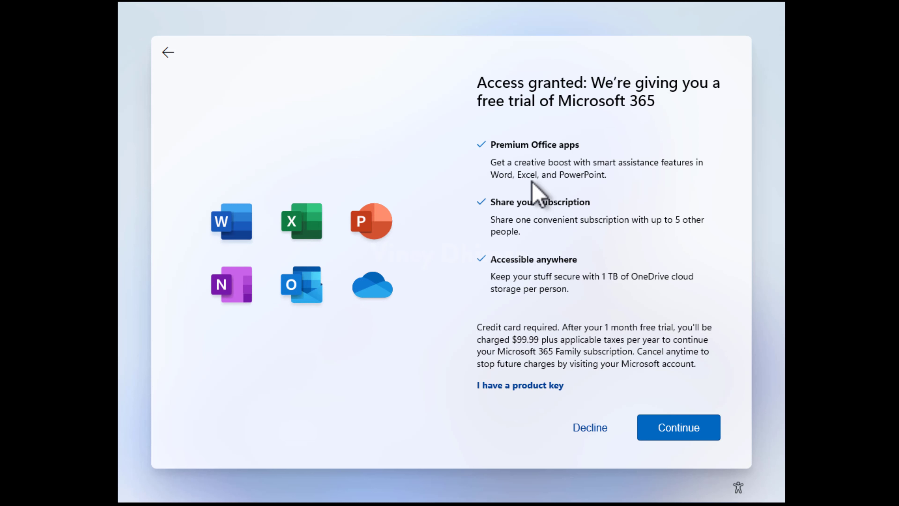
left_click(598, 433)
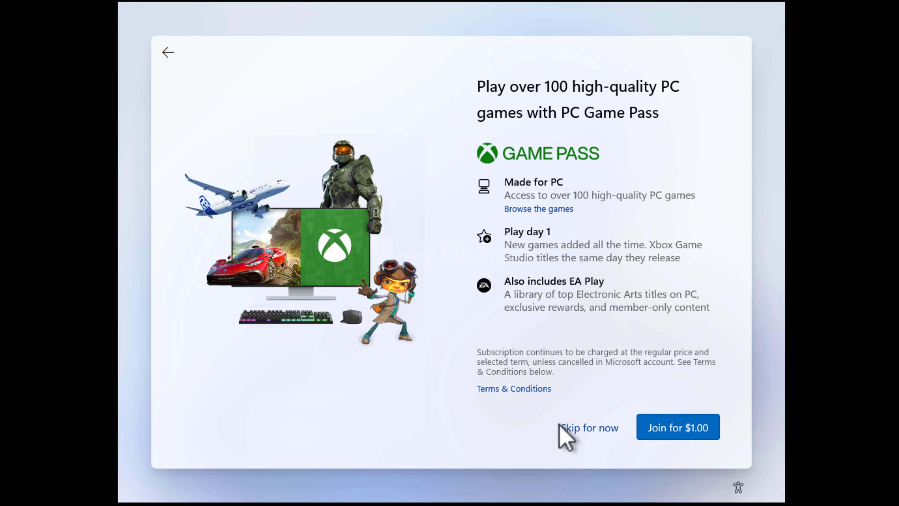
left_click(577, 427)
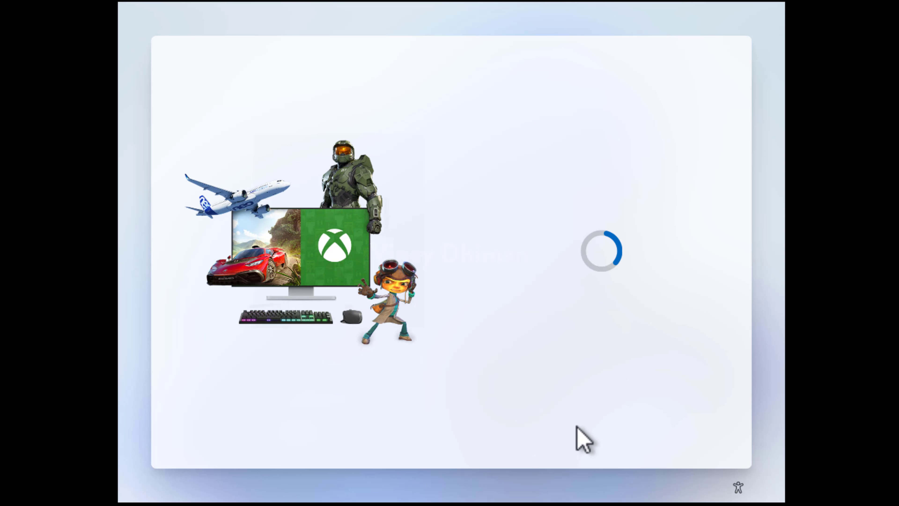